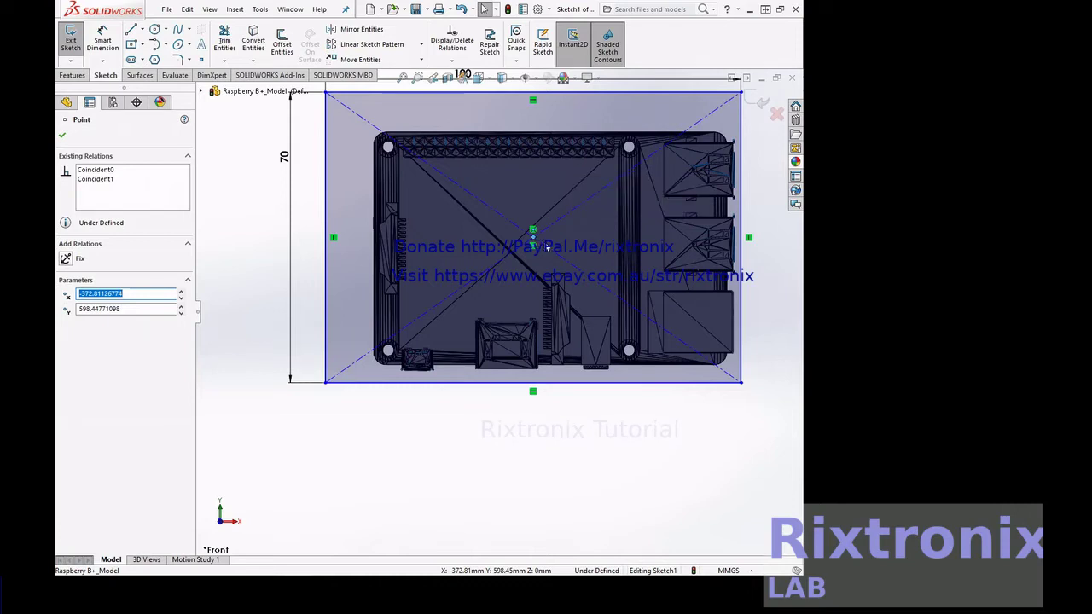
- Shift the rectangle around the board by its centre point and measure the length of its short side
mouse_move(547, 248)
left_mouse_down()
mouse_move(566, 258)
mouse_move(542, 249)
left_mouse_up()
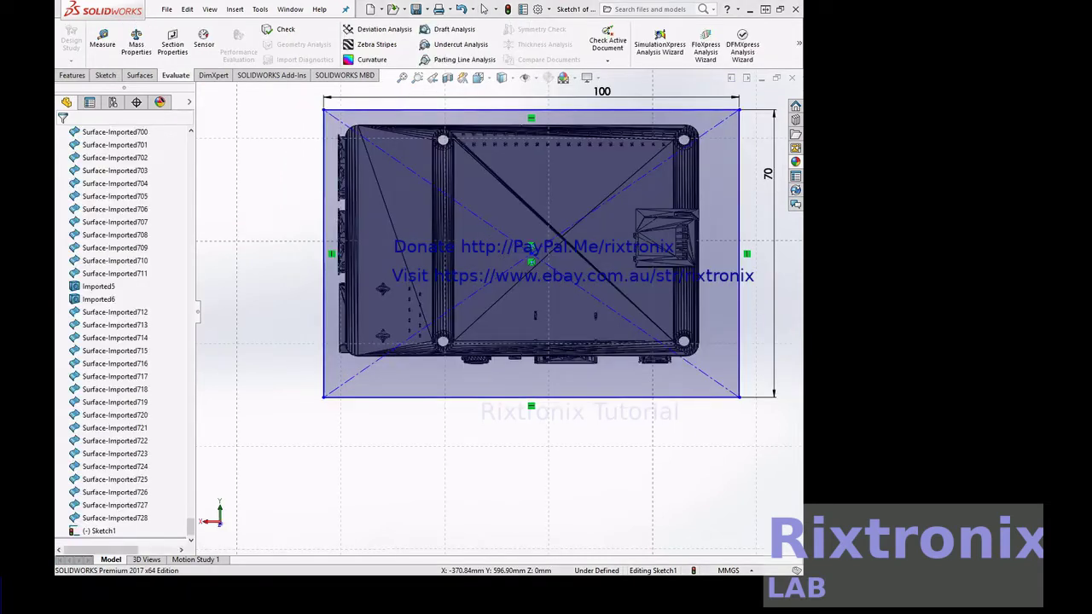
left_click(324, 397)
left_click(102, 38)
left_click(325, 110)
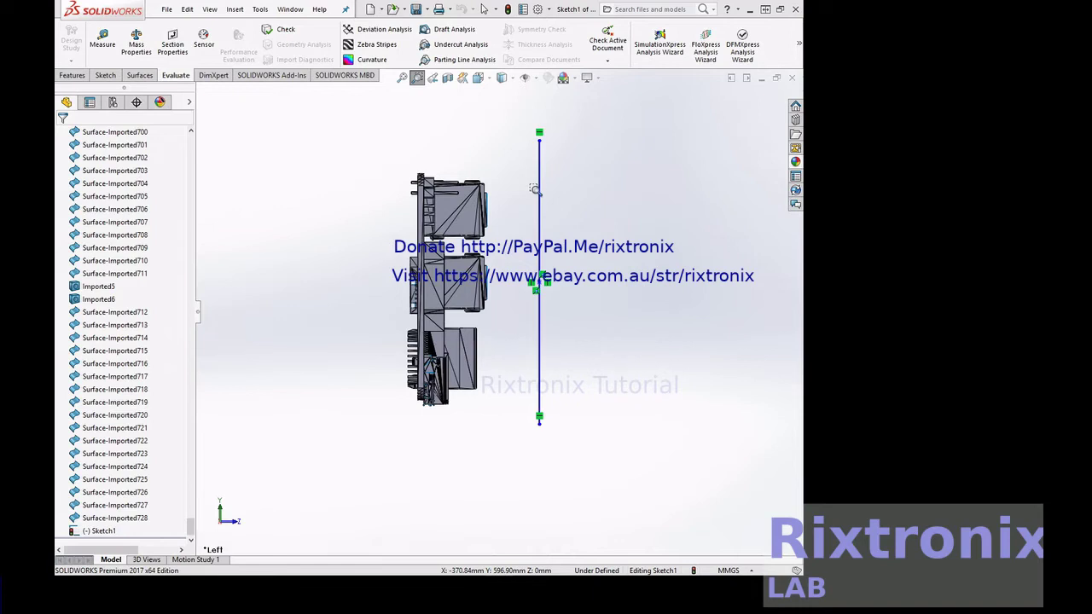
- Finish editing the rectangle sketch and leave it
left_click(74, 77)
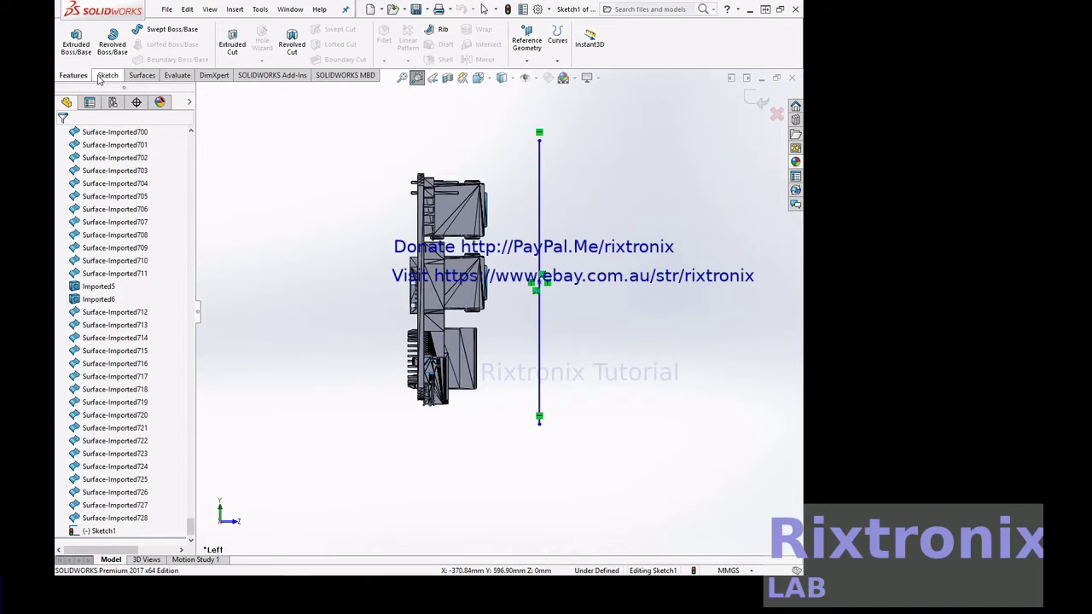
left_click(106, 75)
left_click(71, 39)
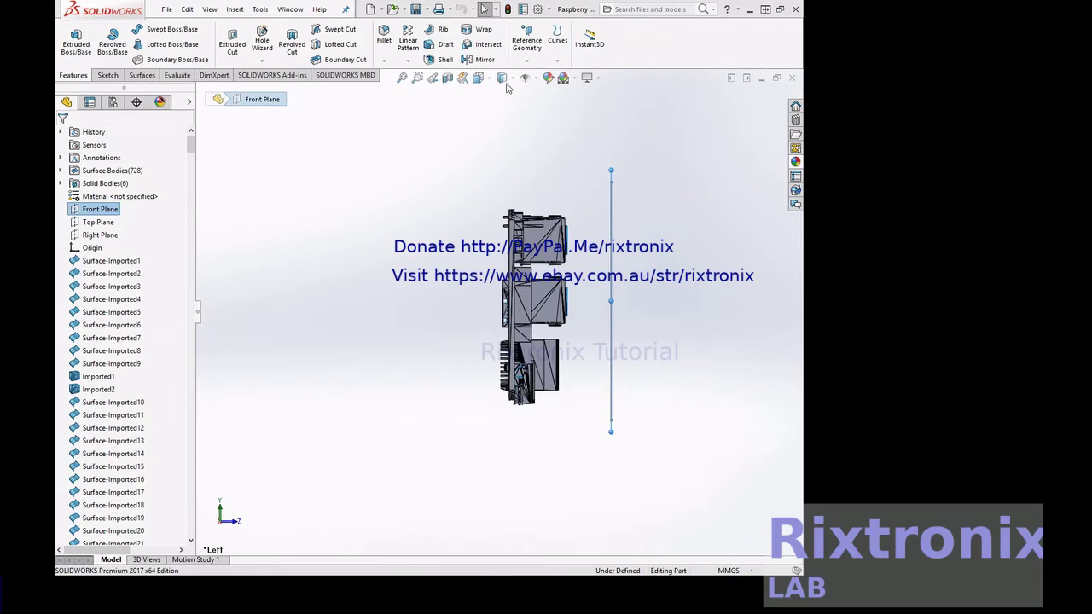
- Create a reference plane parallel to the Front Plane, offset 40 mm with the offset flipped toward the board
left_click(526, 51)
left_click(531, 75)
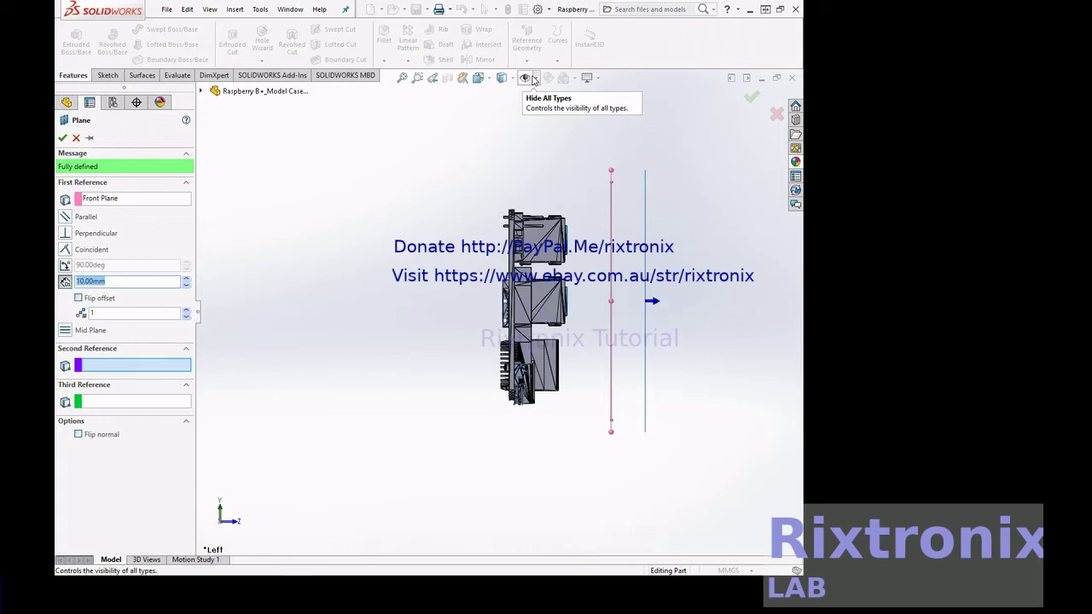
left_click(79, 298)
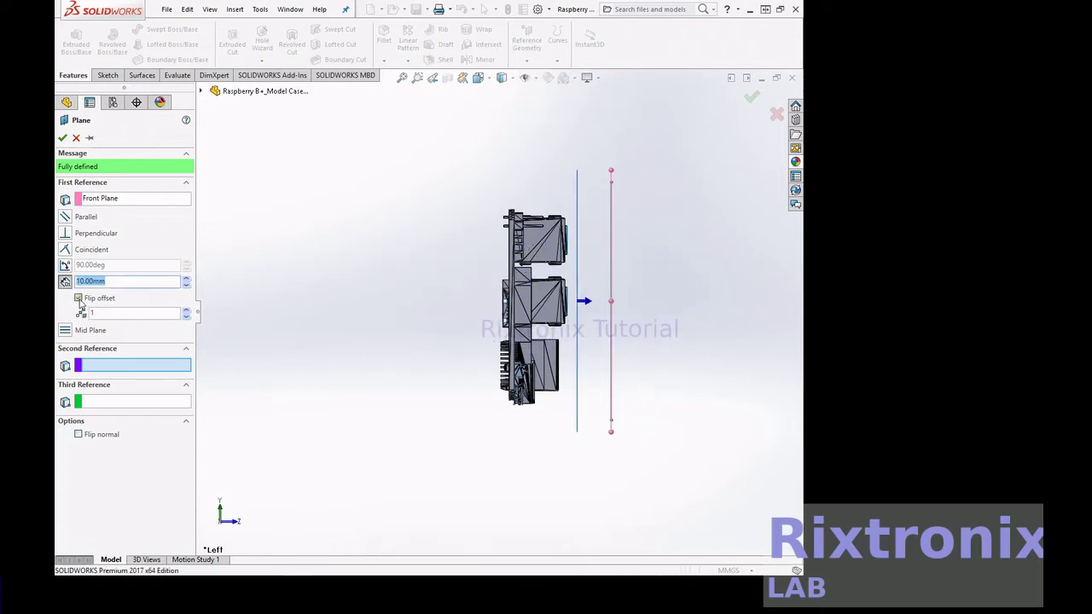
left_click(79, 281)
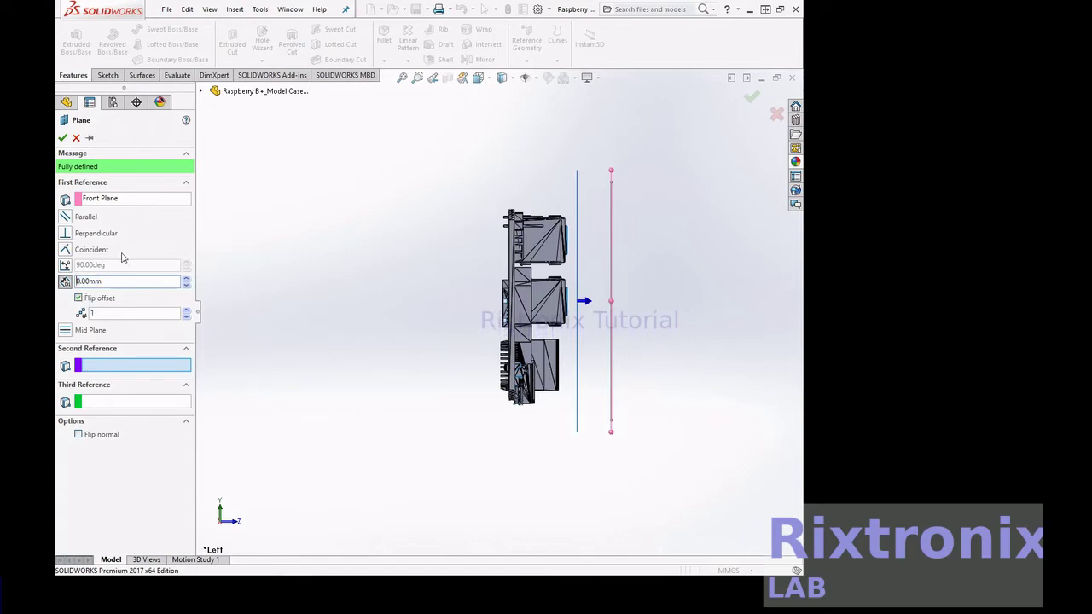
type("5")
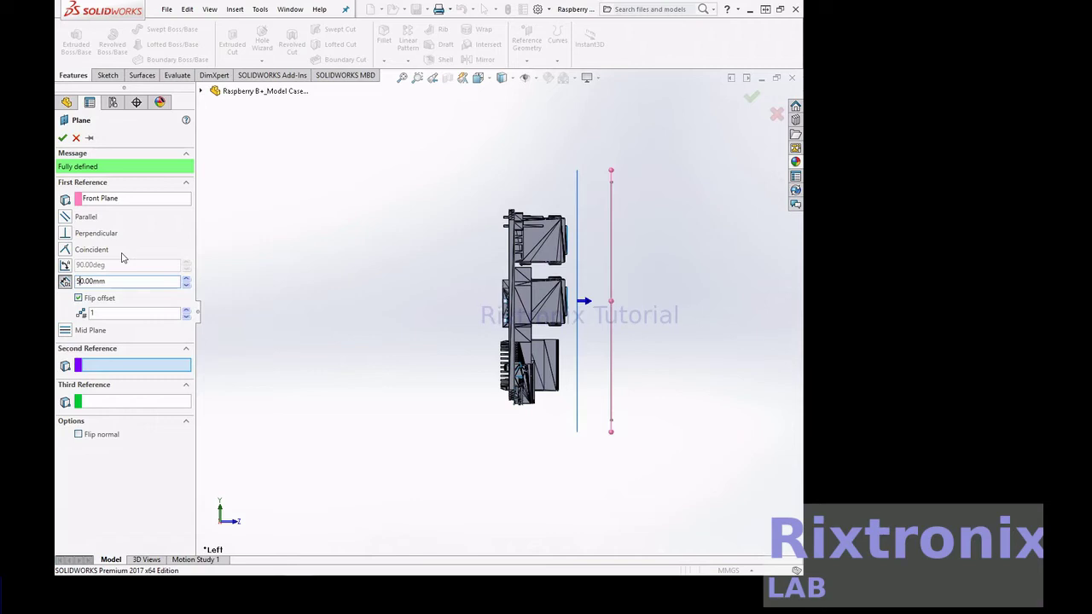
key("Return")
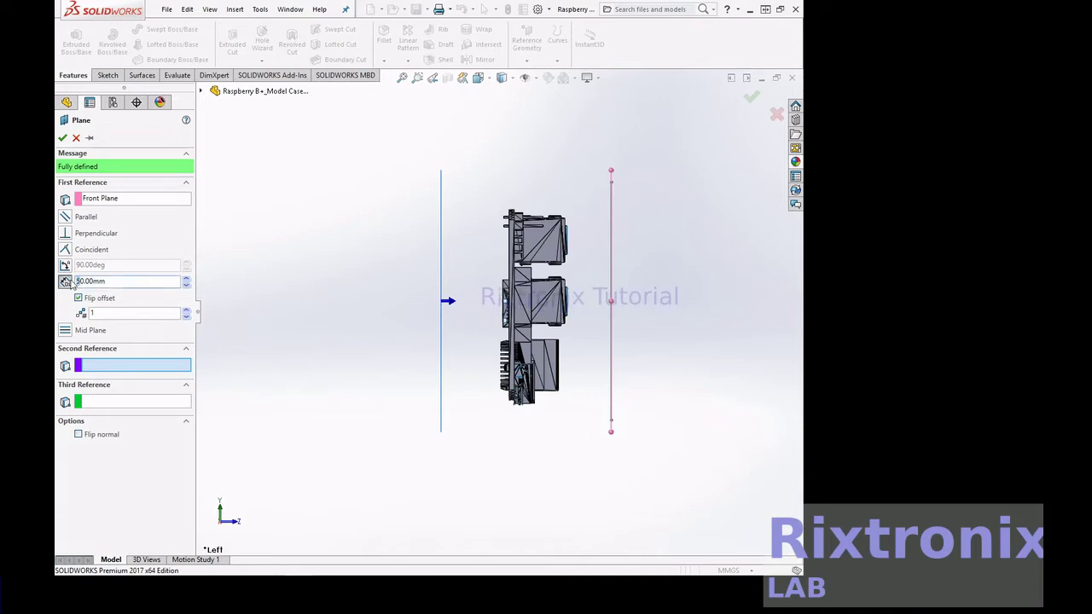
left_click(153, 469)
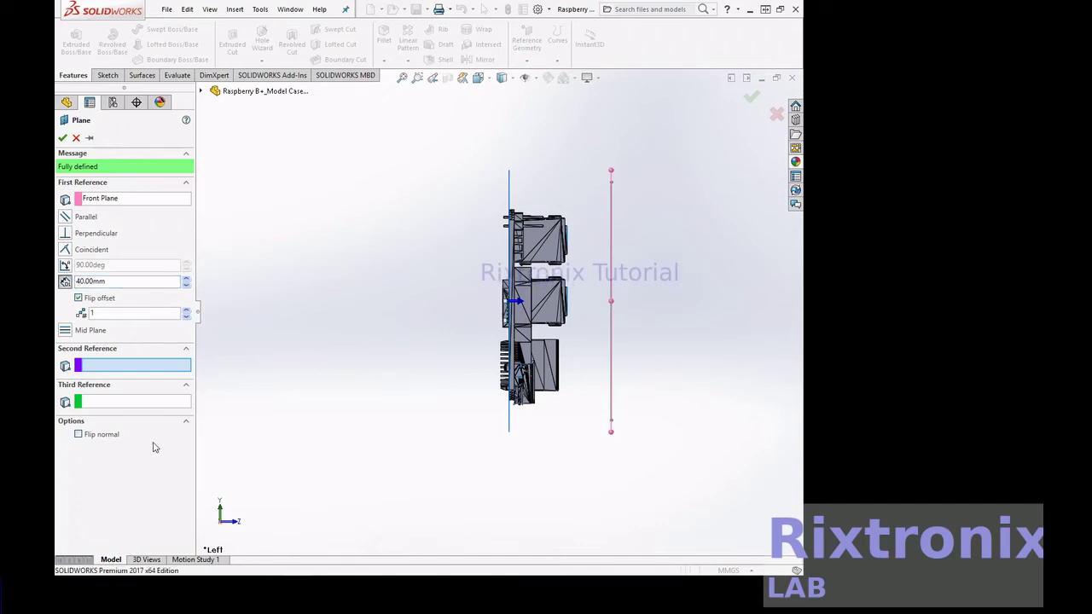
key("Return")
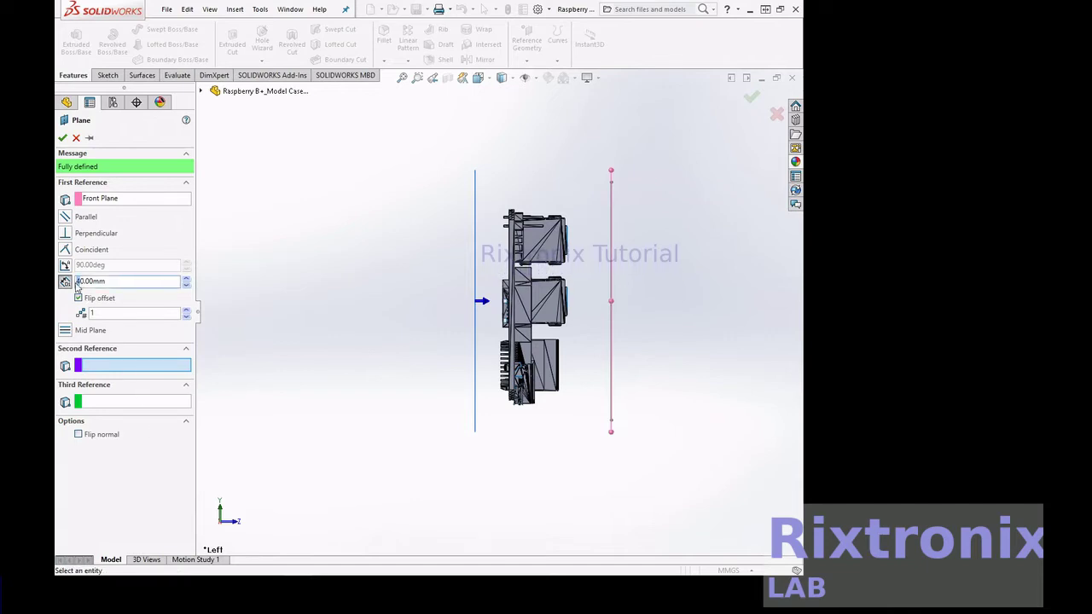
type("5")
key("Return")
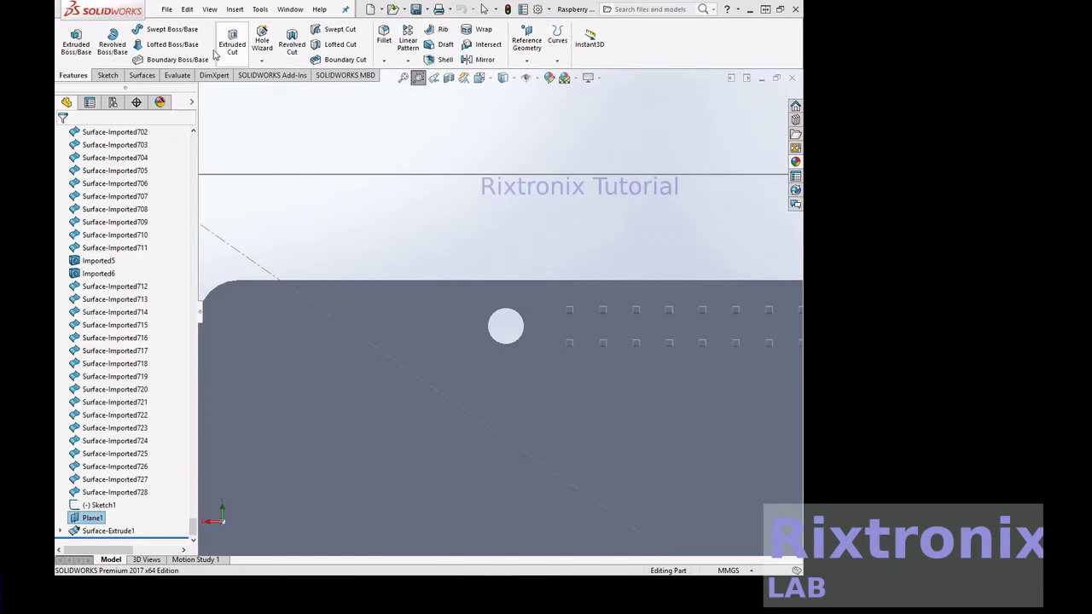
- On the new offset plane, sketch a circle of about 3.13 mm radius around the upper mounting hole nearest the USB ports
left_click(109, 75)
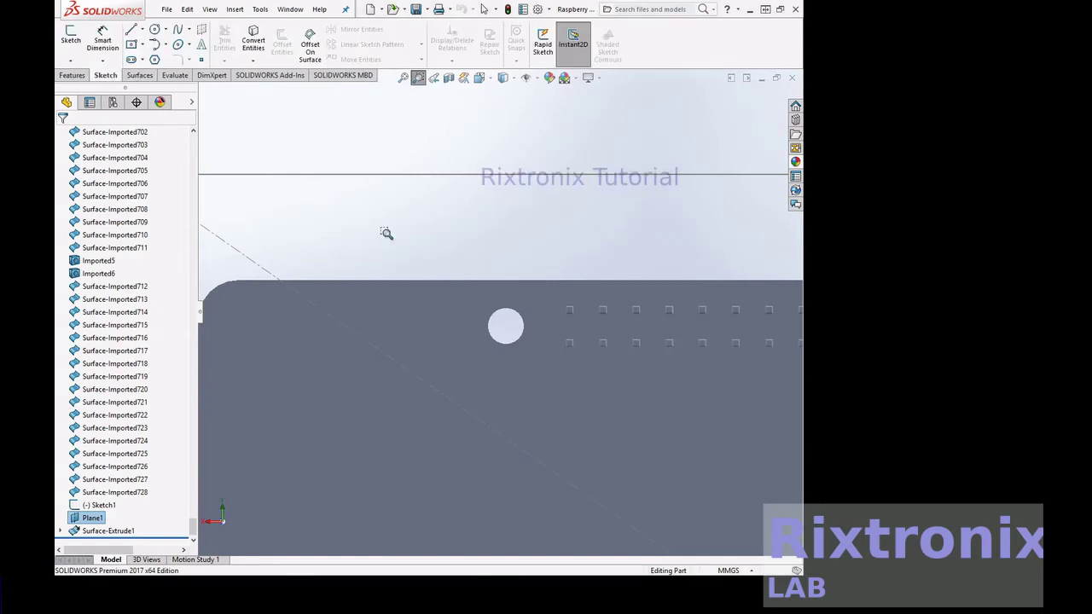
left_click(153, 30)
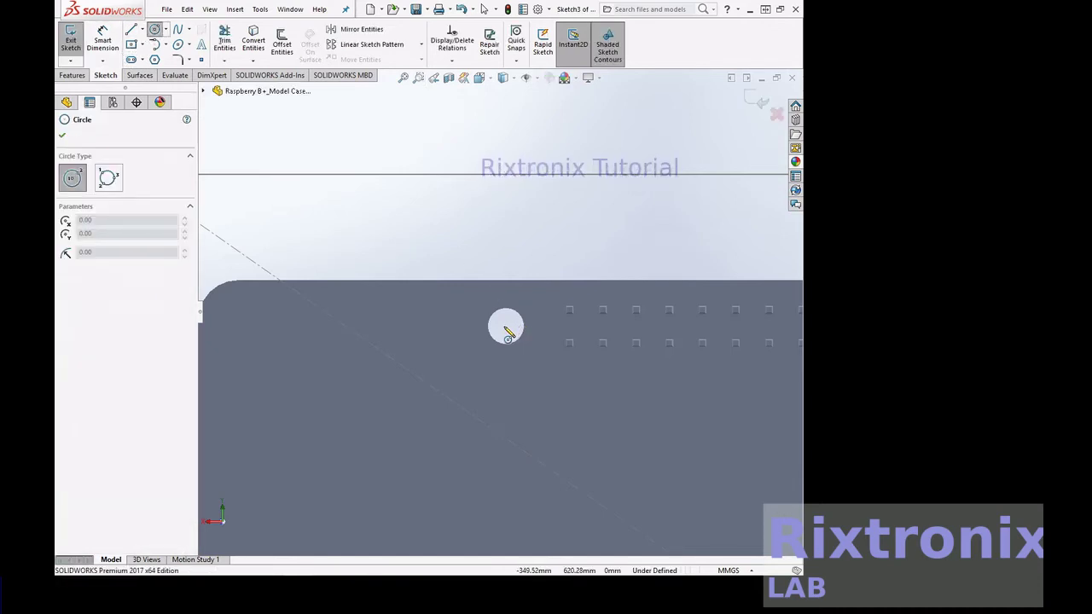
left_click(506, 327)
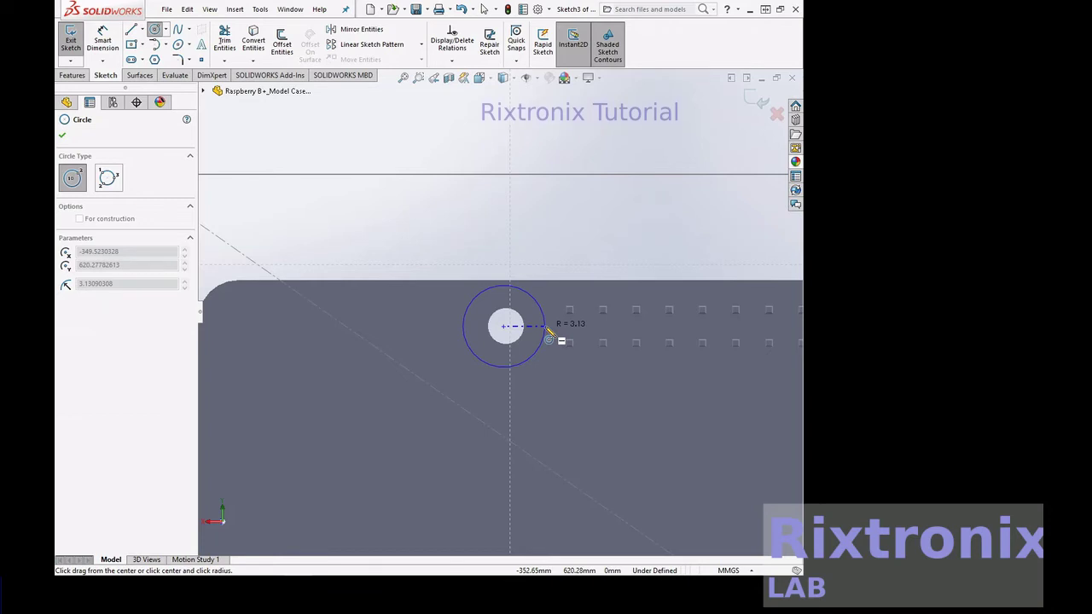
left_click(548, 333)
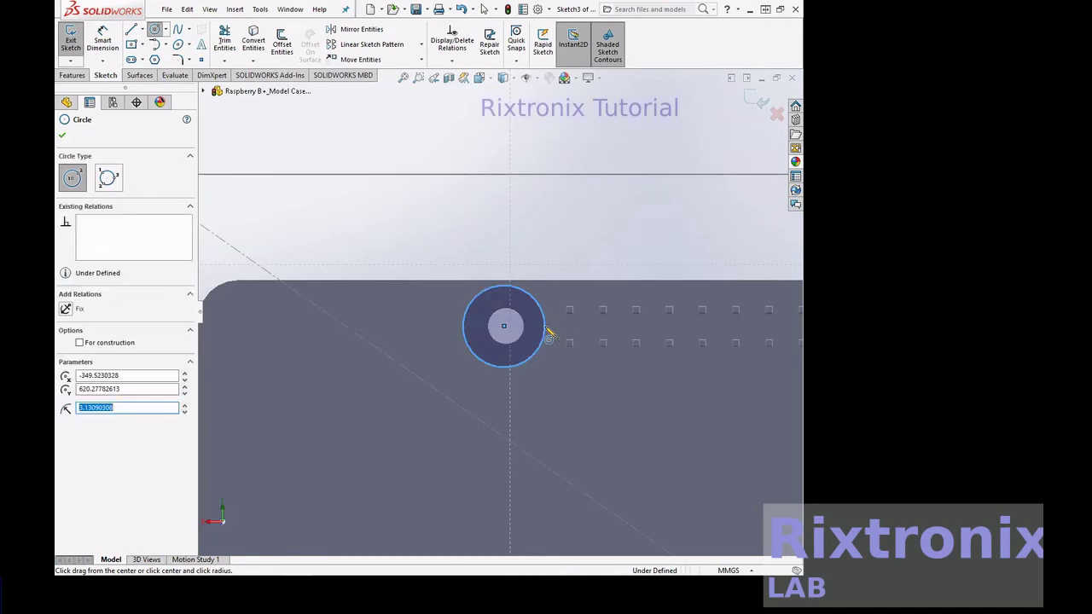
- Dimension the circle's diameter and set it to 6 mm
left_click(96, 41)
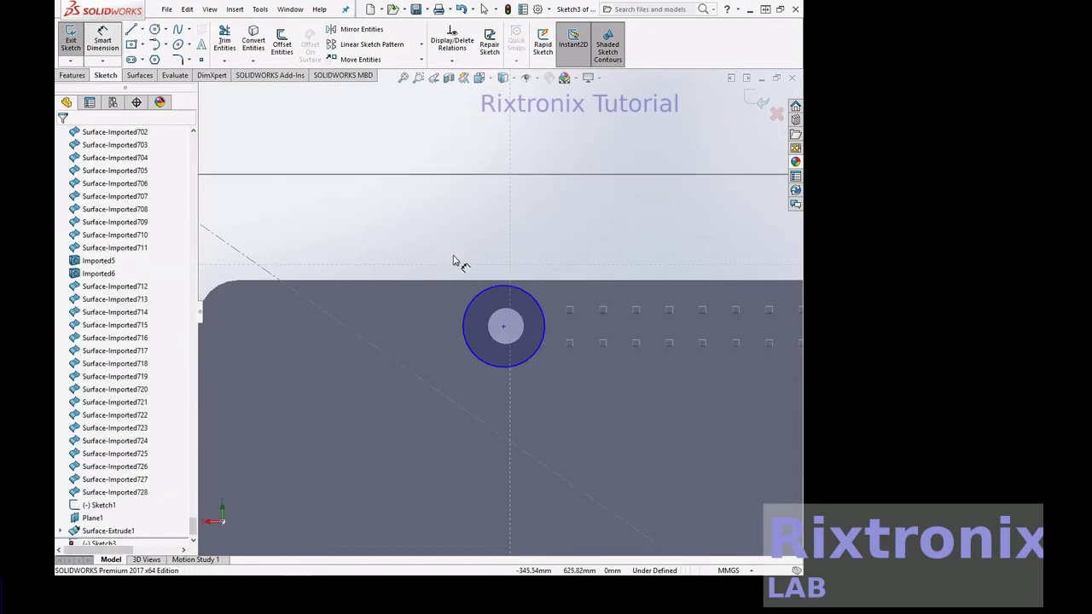
left_click(483, 297)
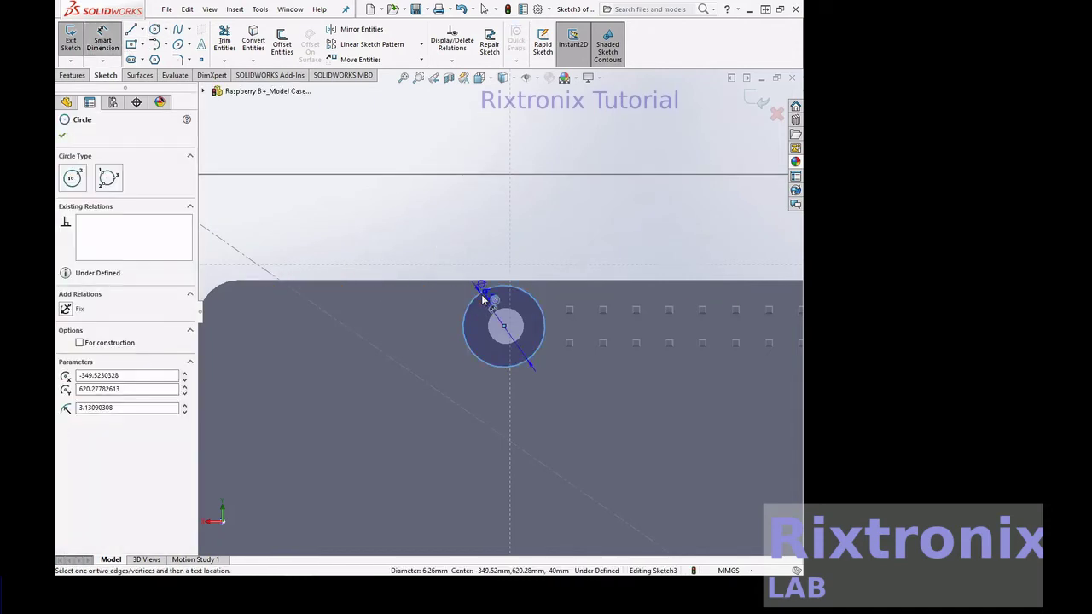
left_click(506, 256)
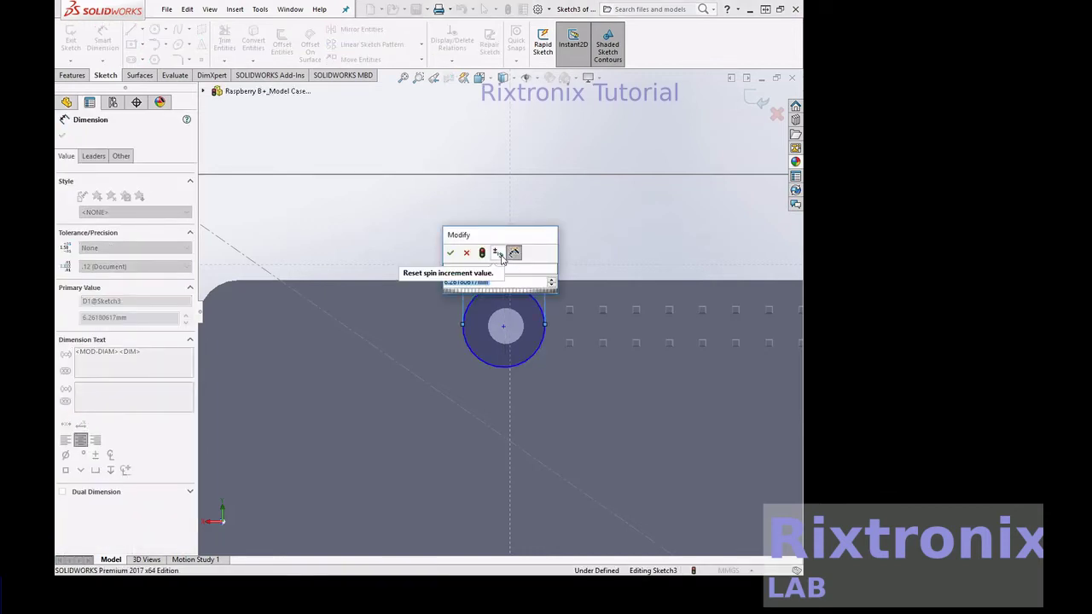
type("6")
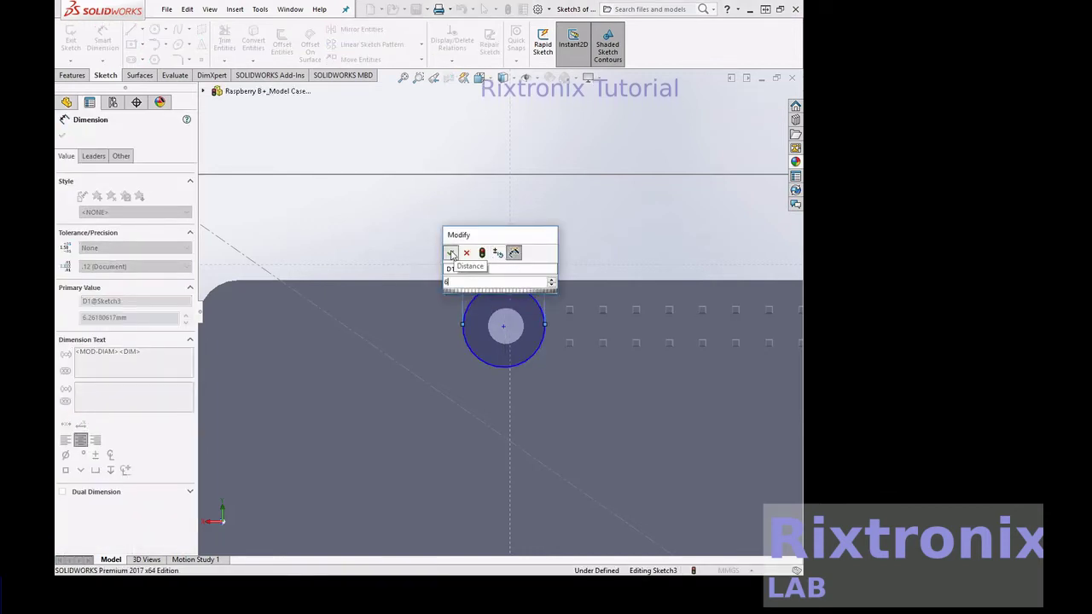
left_click(452, 253)
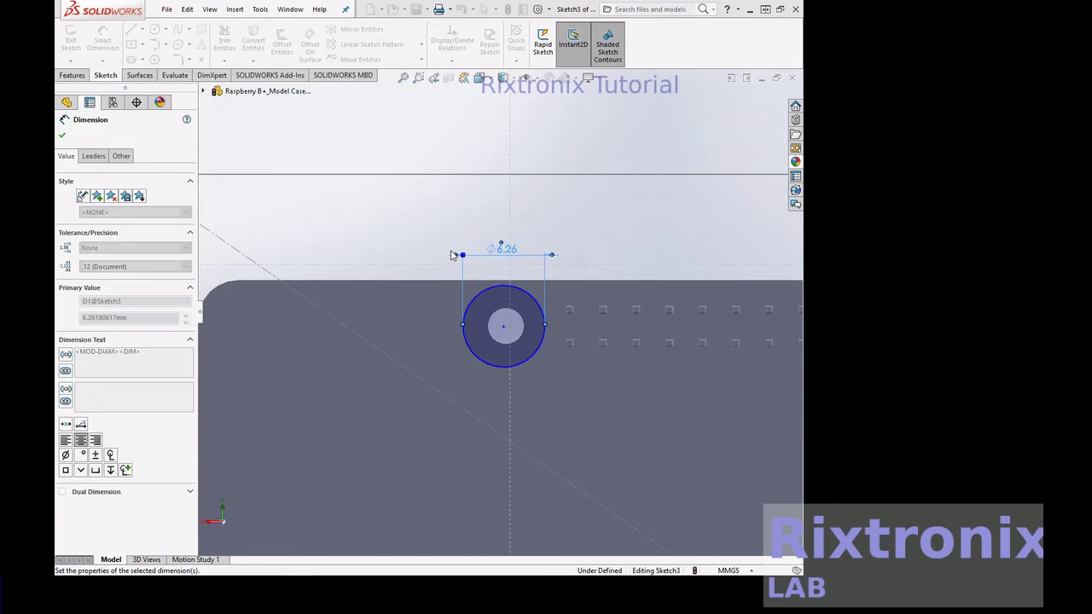
- Examine the board's upper edge close up, with both upper mounting holes in view
key("f")
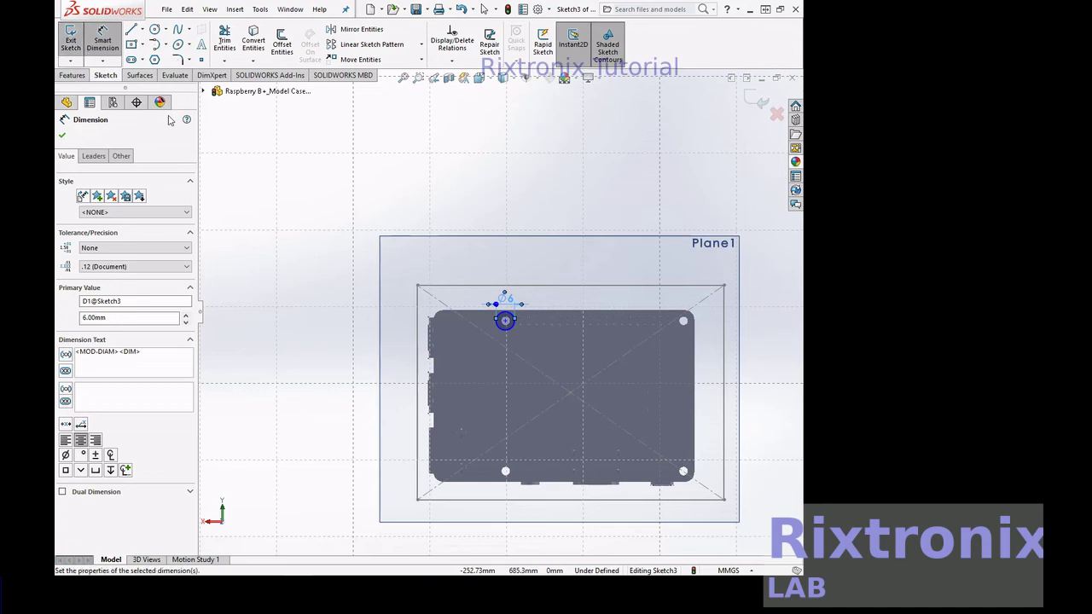
scroll(409, 301, "up", 4)
scroll(409, 300, "down", 7)
scroll(410, 300, "up", 2)
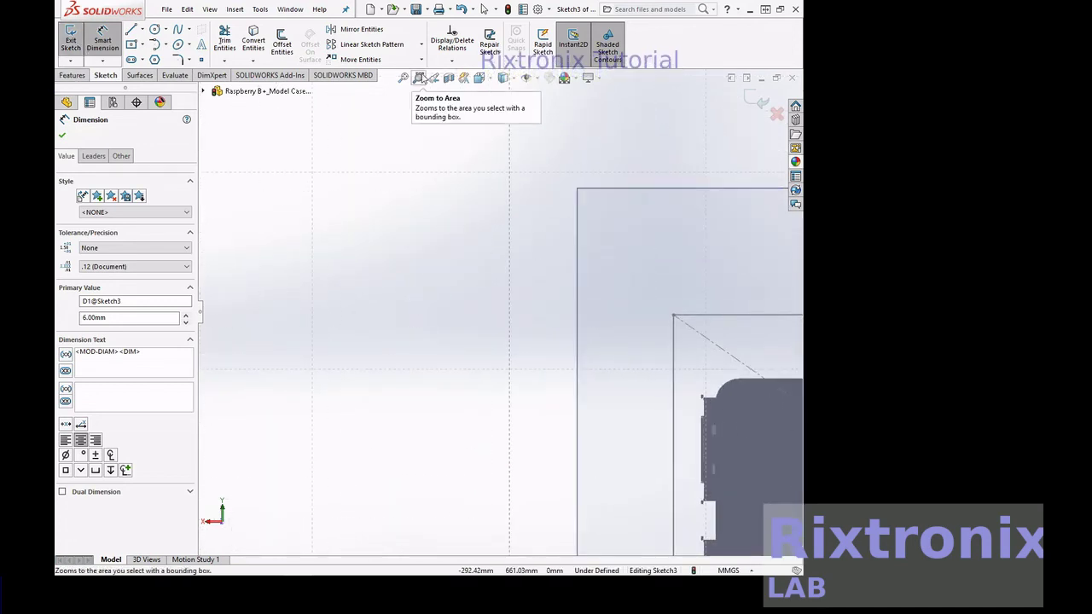
right_click(593, 201)
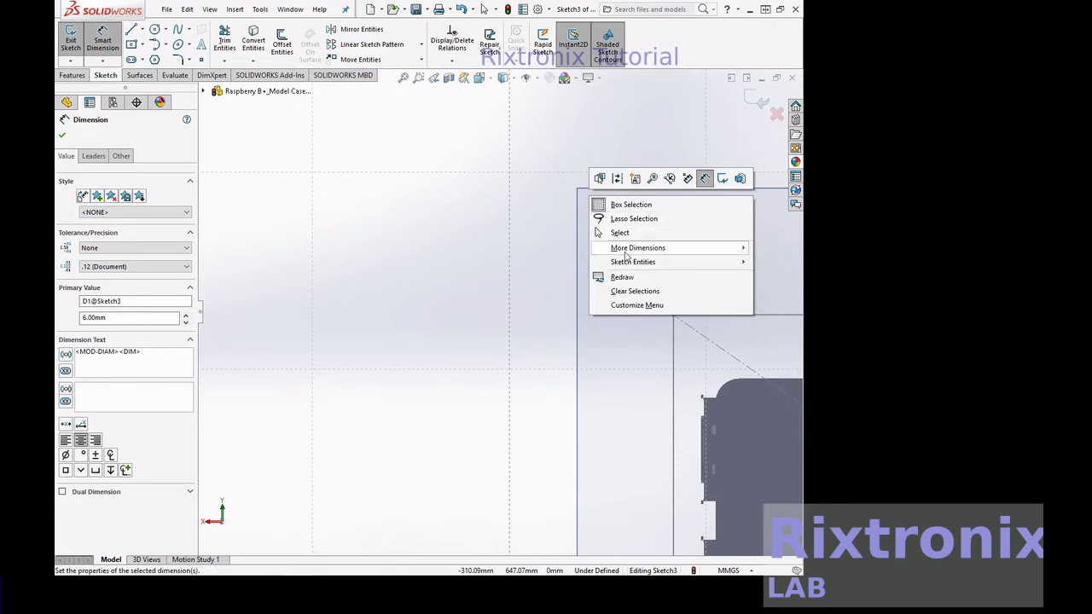
left_click(480, 173)
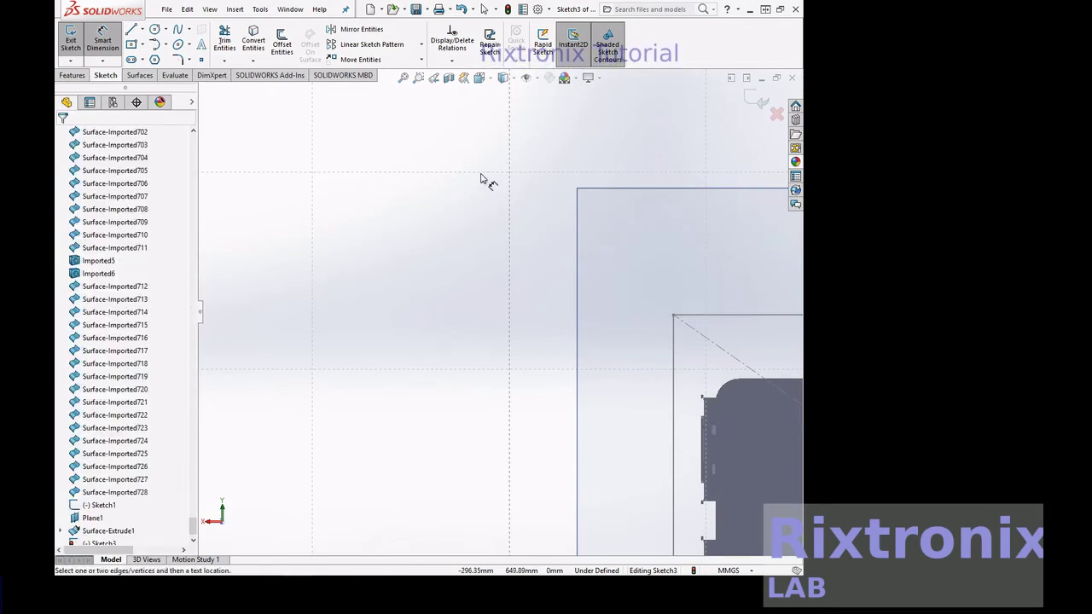
right_click(542, 153)
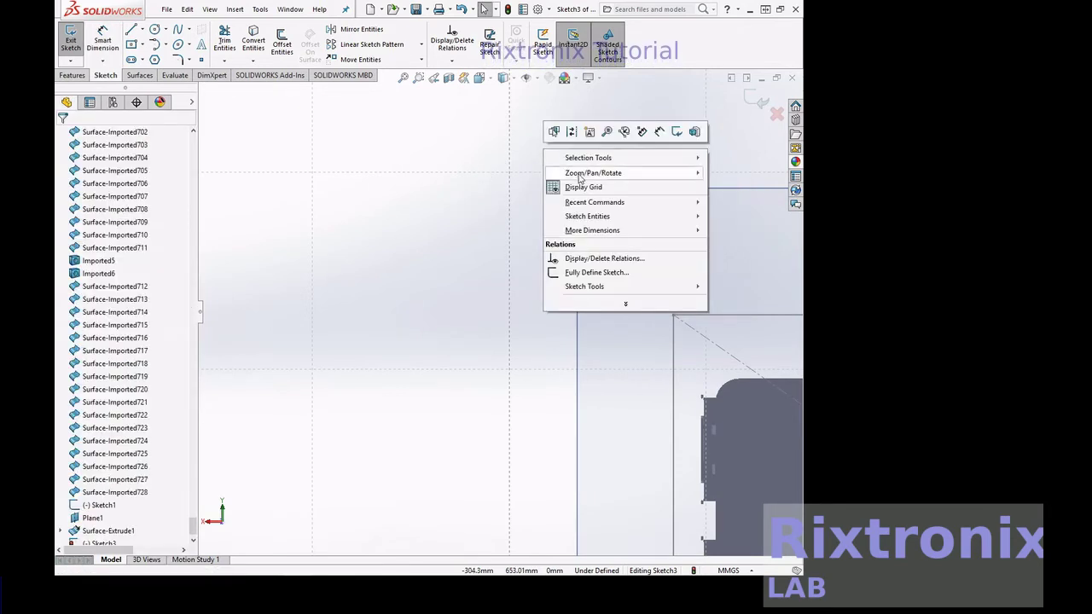
mouse_move(588, 173)
left_click(506, 232)
mouse_move(733, 258)
left_mouse_down()
mouse_move(270, 169)
mouse_move(92, 115)
left_mouse_up()
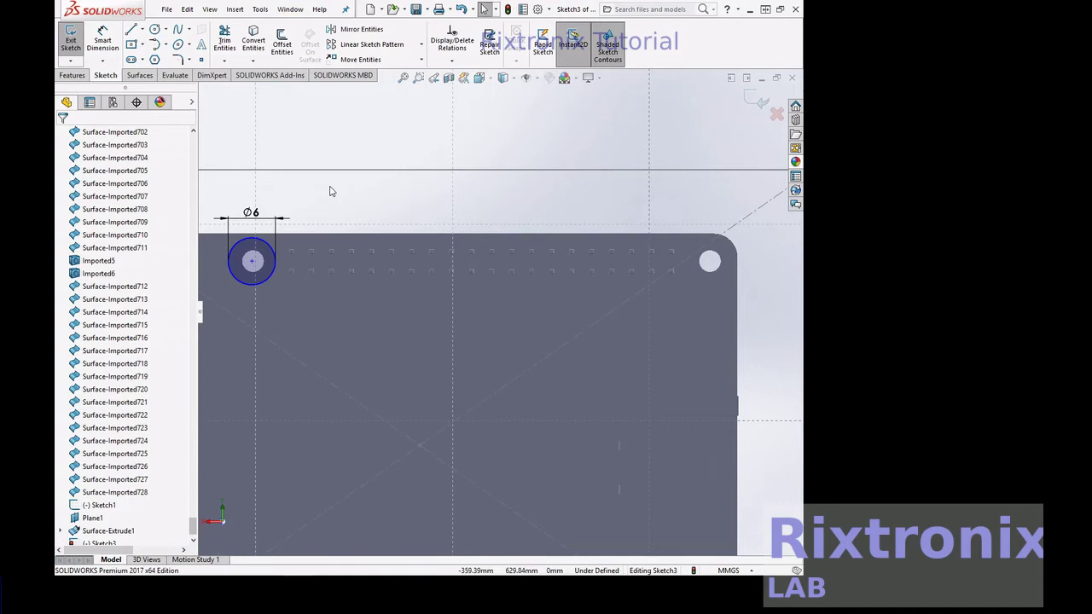
- Copy the 6 mm circle and paste a duplicate around the other upper mounting hole
left_click(186, 11)
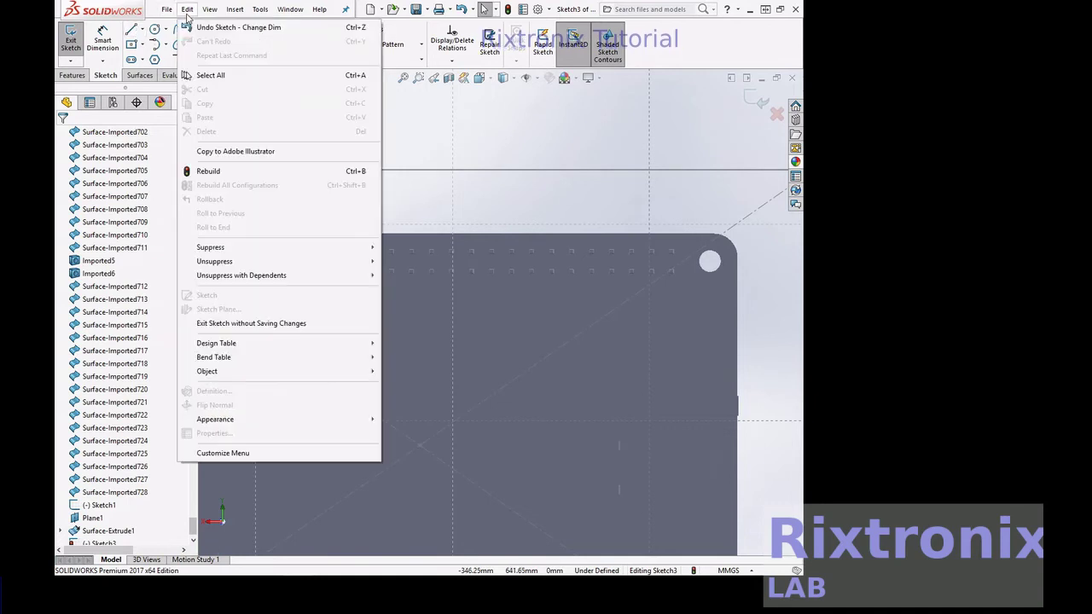
left_click(210, 75)
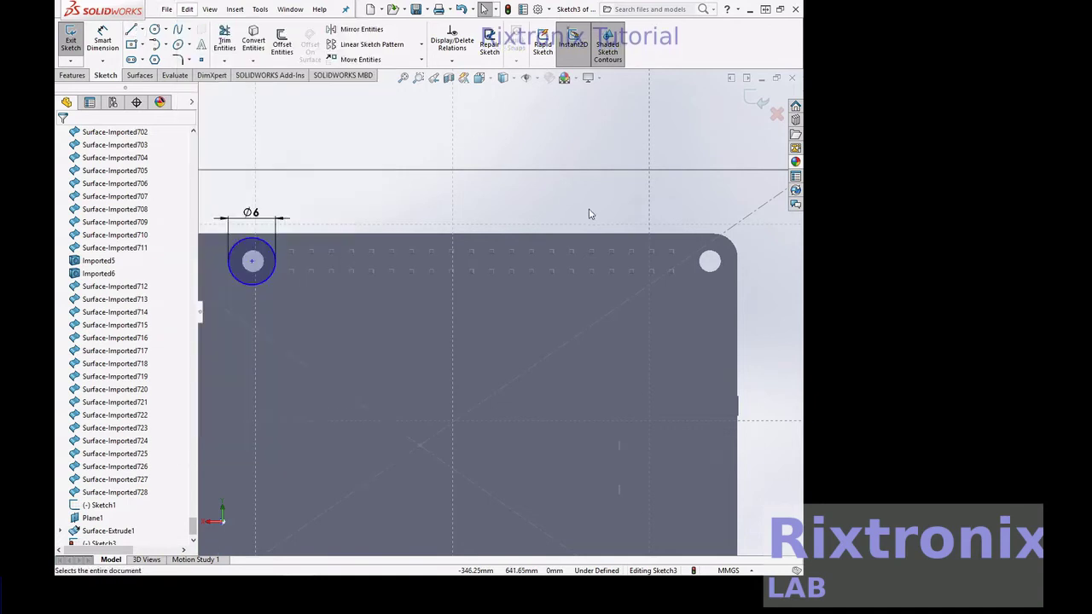
left_click(274, 252)
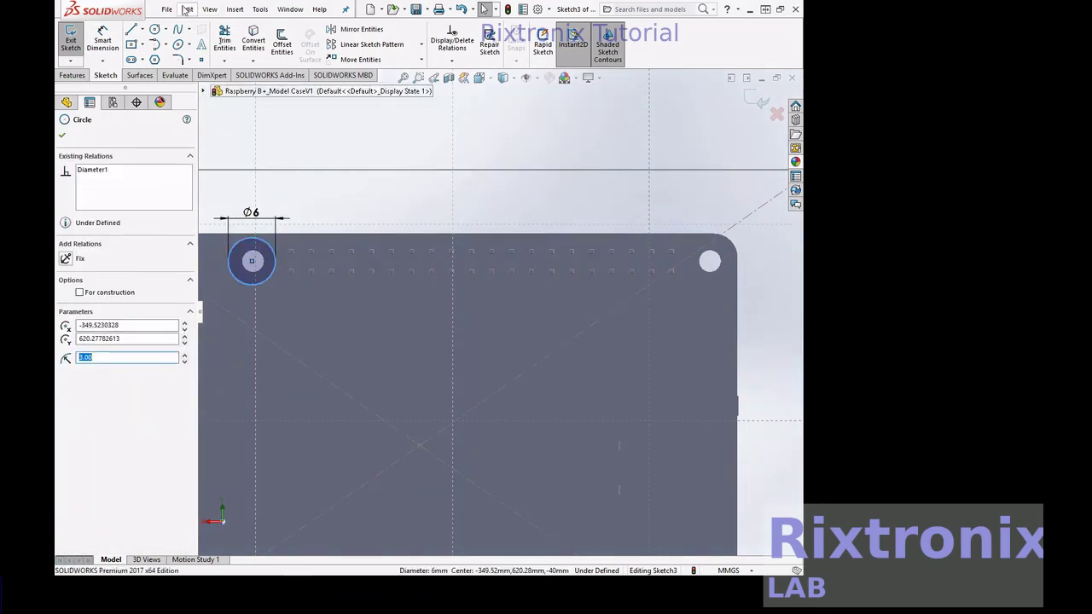
left_click(187, 10)
left_click(217, 105)
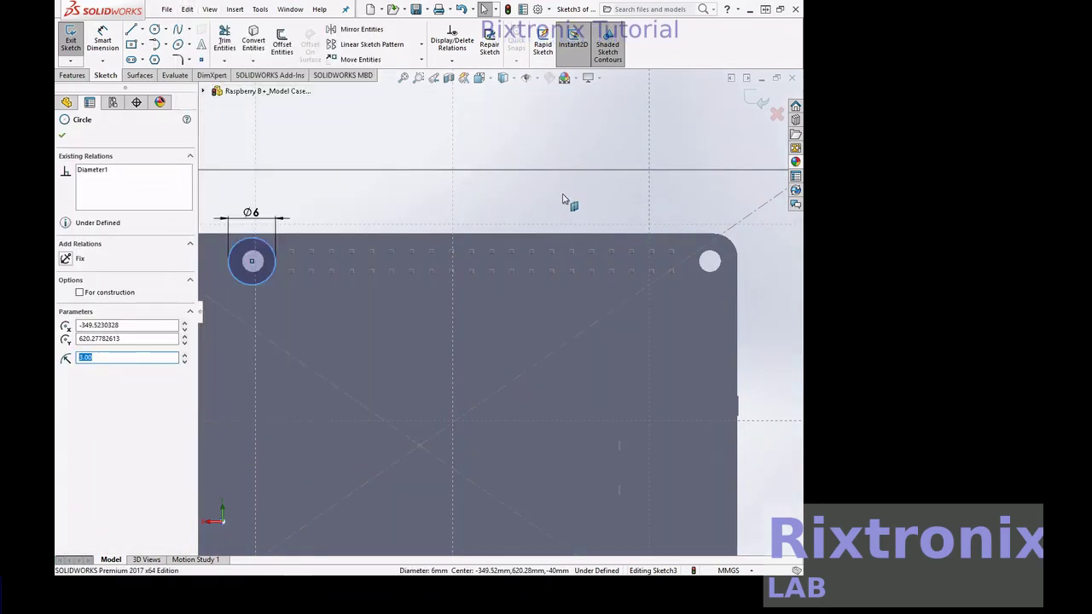
left_click(565, 202)
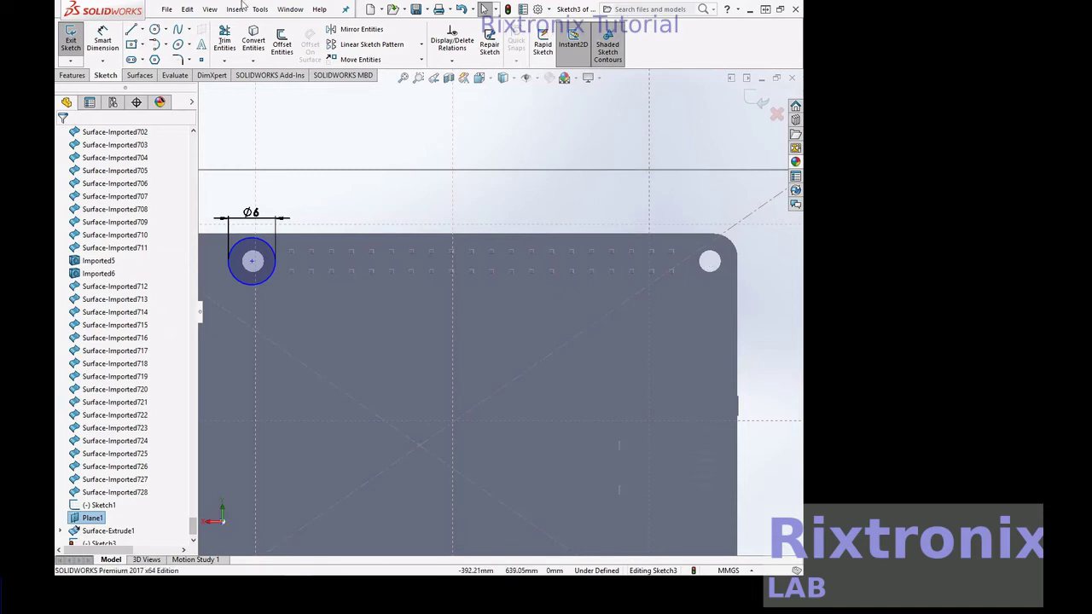
left_click(187, 11)
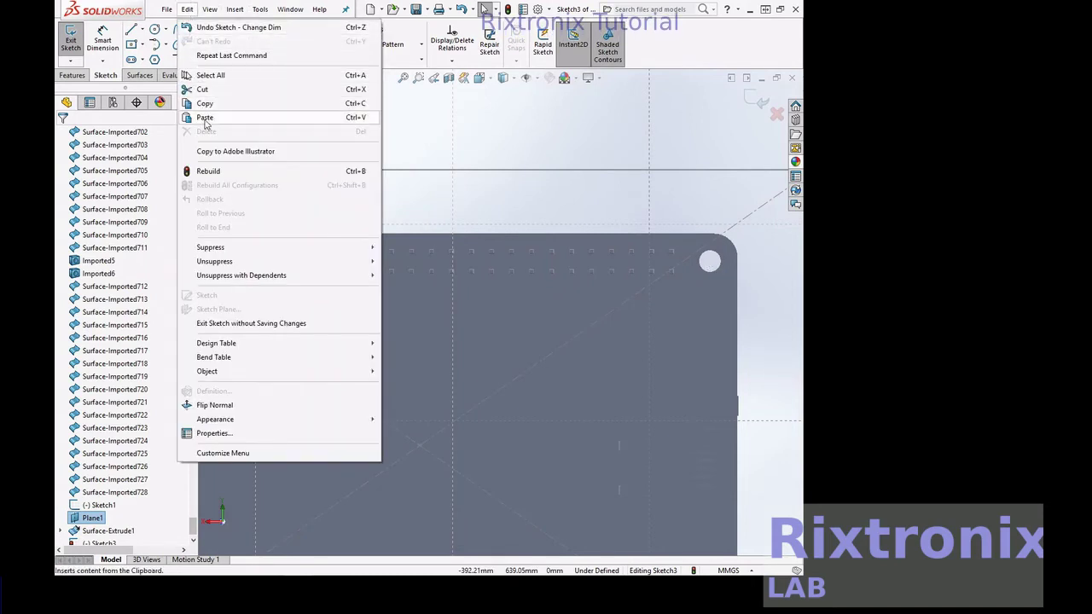
left_click(205, 117)
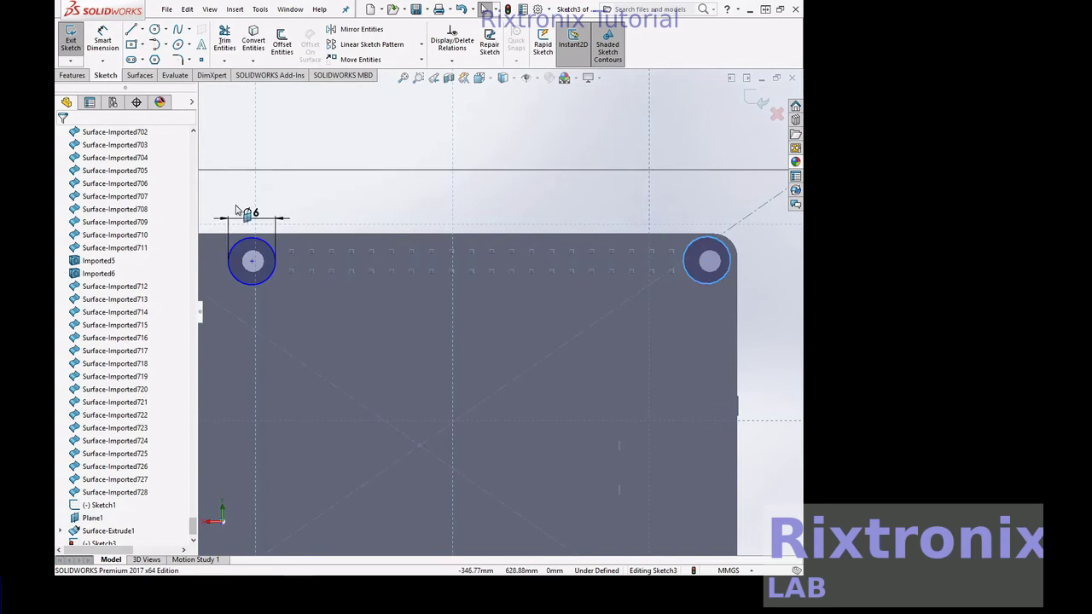
scroll(148, 365, "down", 1)
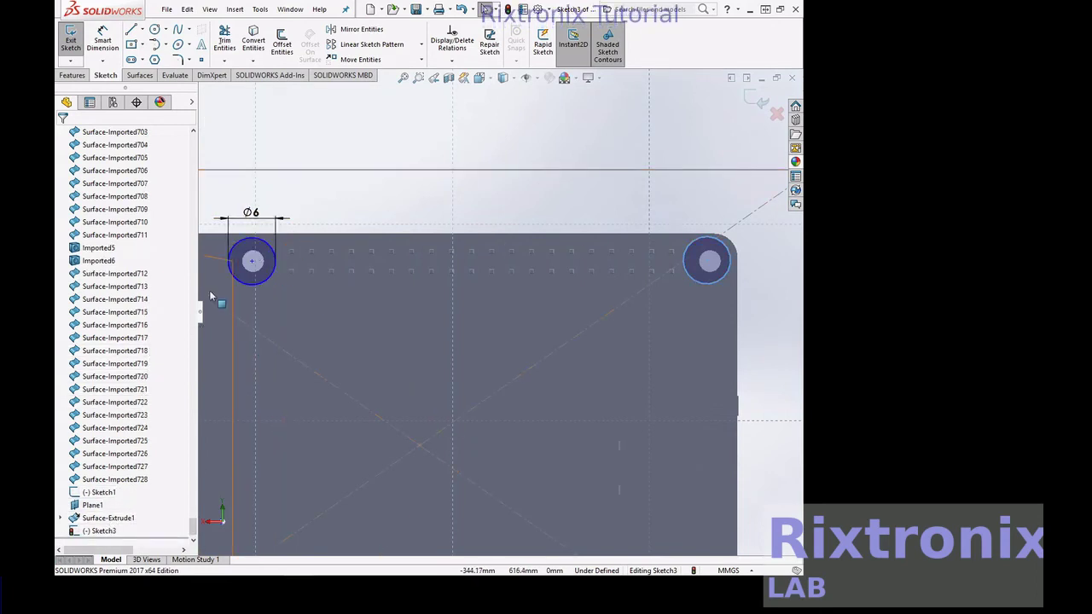
- Try to dimension the circle around the second upper mounting hole
left_click(71, 43)
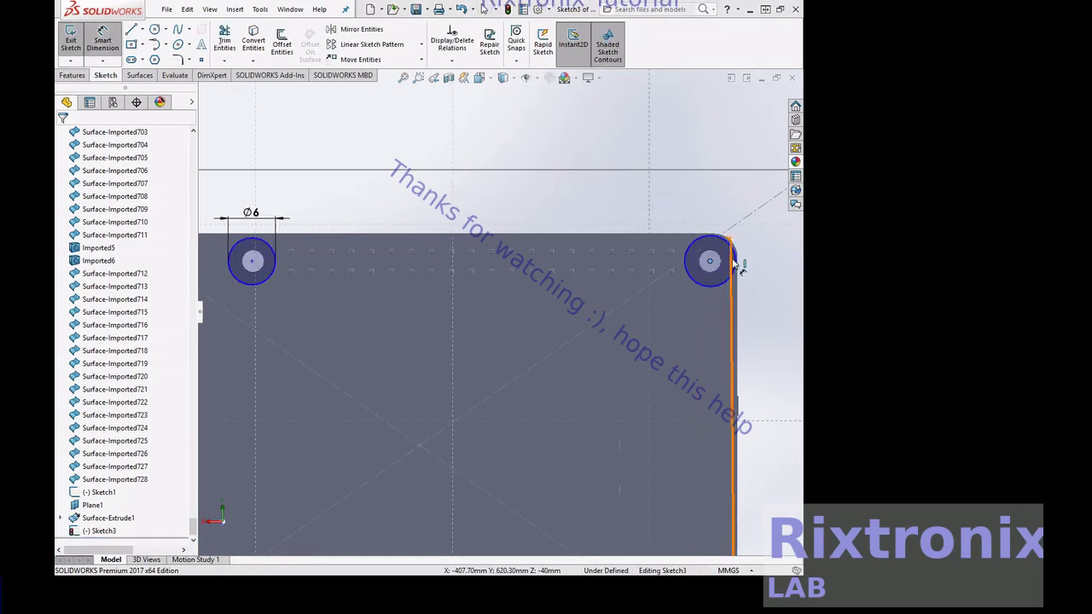
left_click(736, 262)
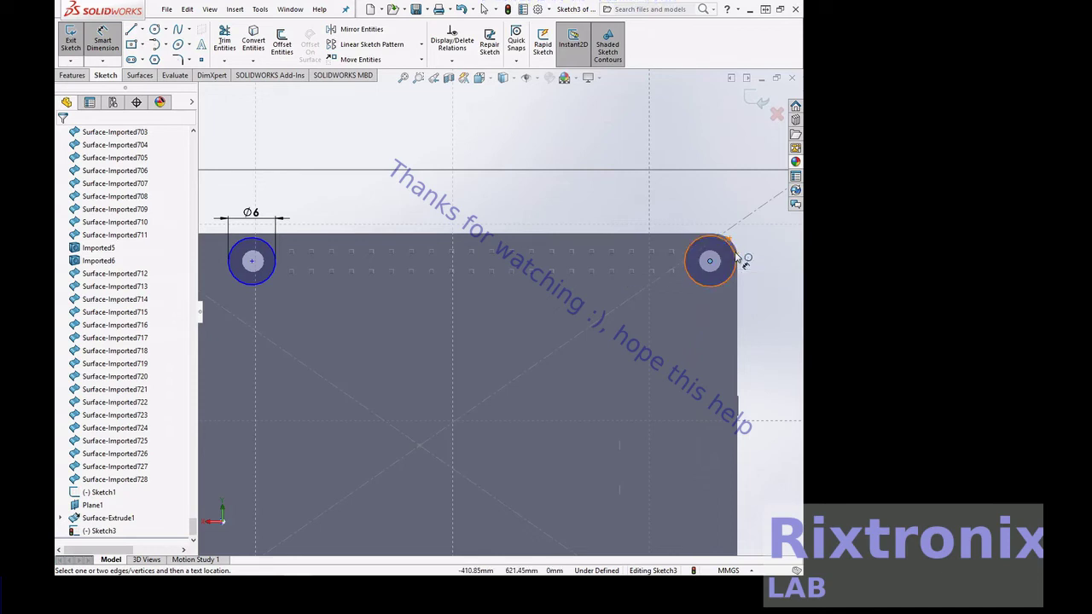
left_click(737, 260)
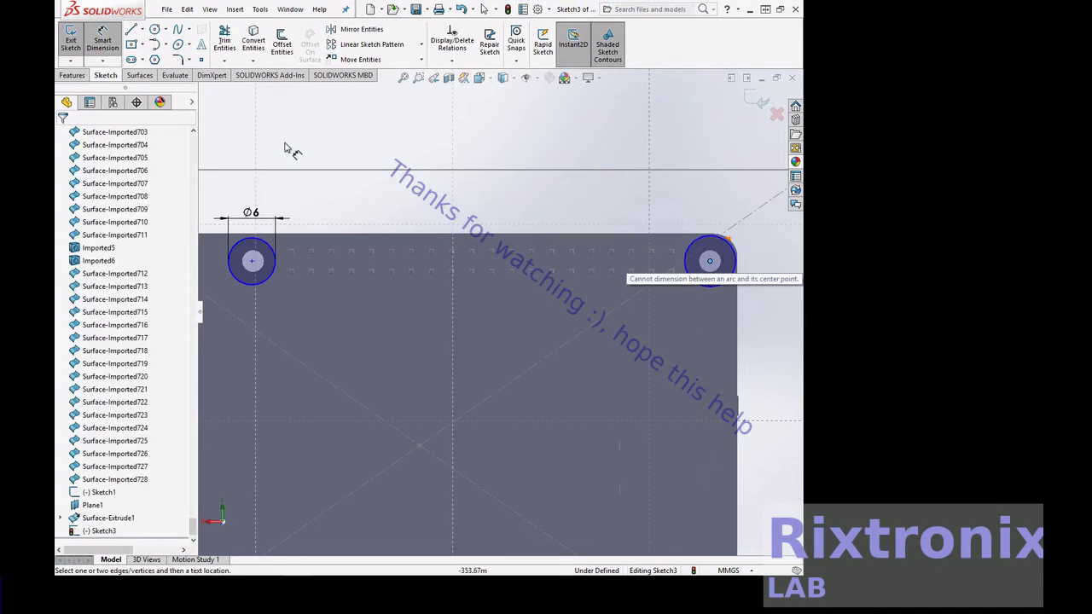
left_click(715, 292)
left_click(715, 292)
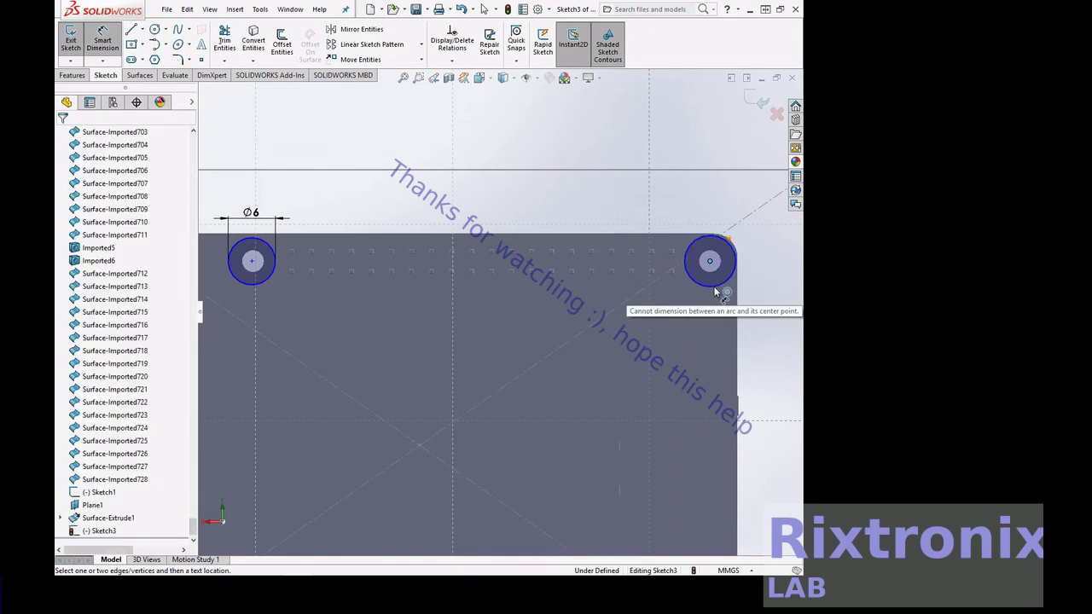